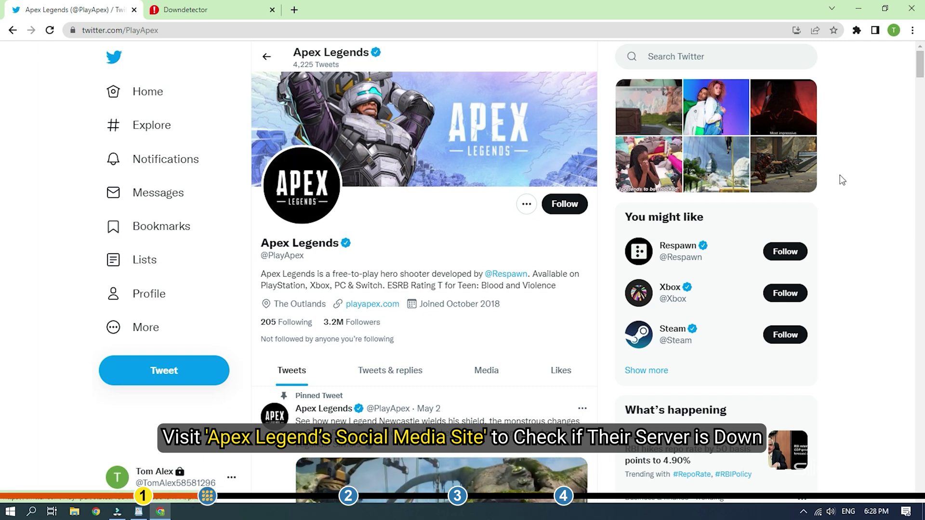
# - Look up Apex Legends on Downdetector and scroll its status page, which reports no current problems
pyautogui.scroll(-7, 797, 174)
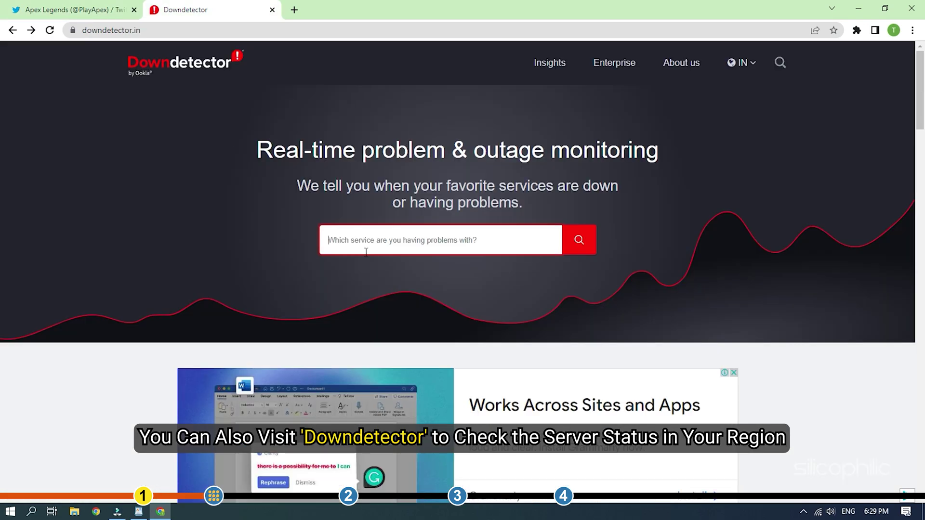
pyautogui.click(396, 294)
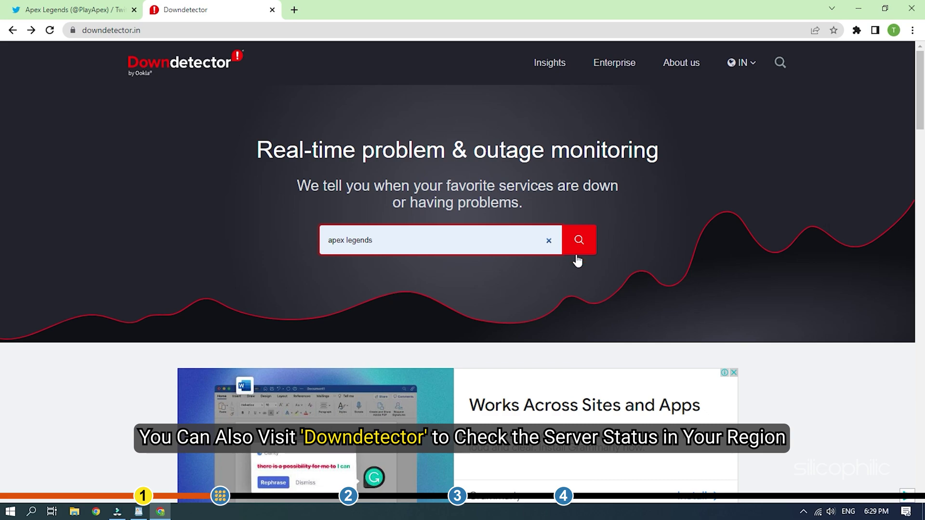
pyautogui.click(579, 244)
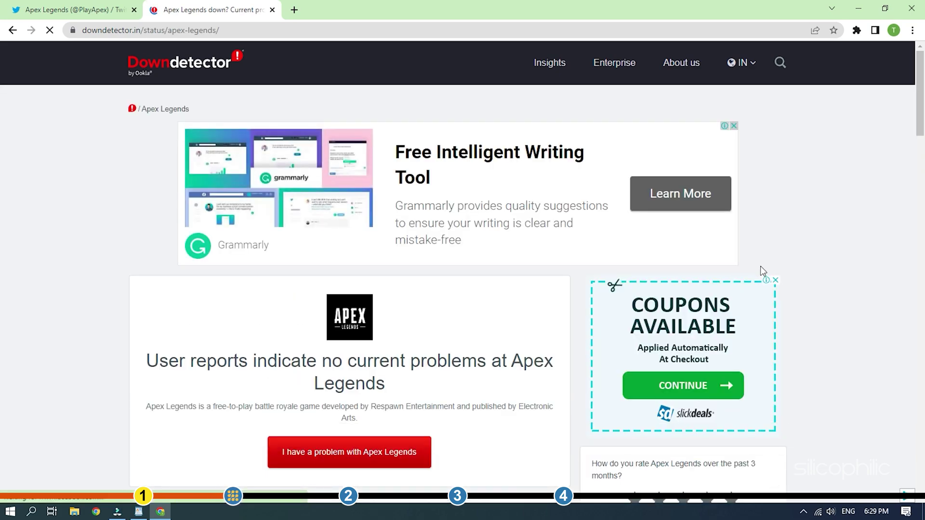
pyautogui.scroll(-4, 795, 263)
pyautogui.scroll(-1, 825, 259)
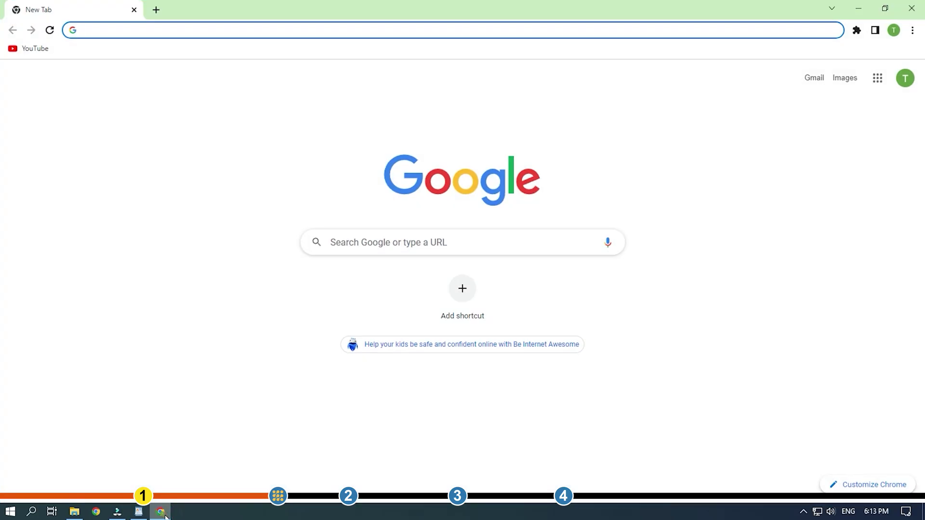
# - Search 'speed test' and run an internet speed test on Speedtest by Ookla
pyautogui.write('speed test')
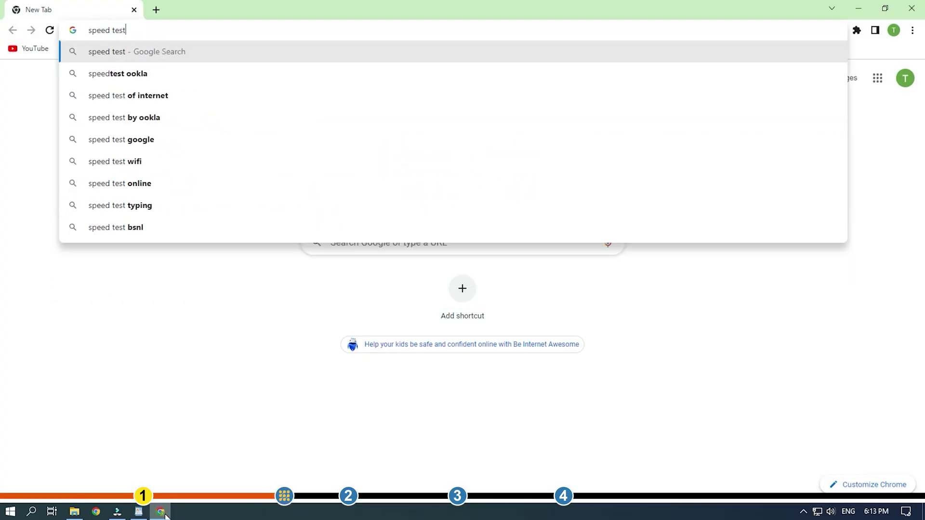
pyautogui.press('Return')
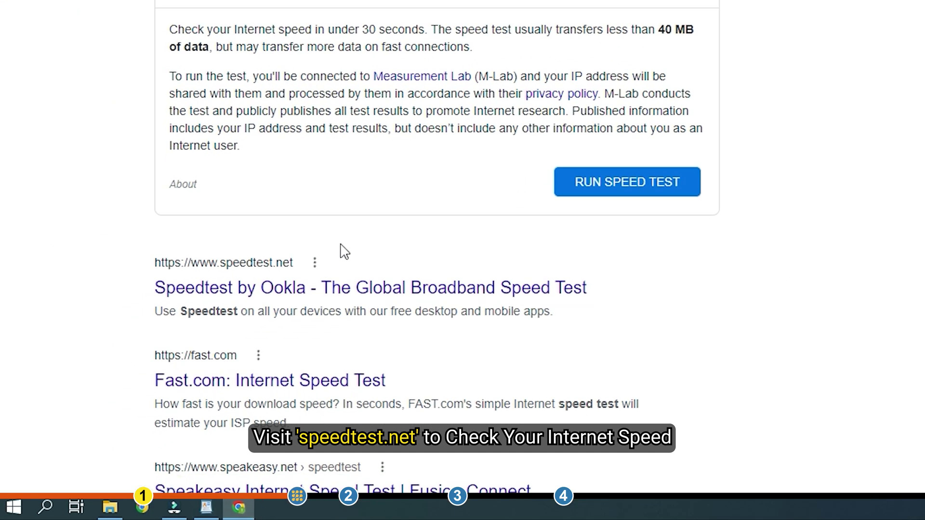
pyautogui.click(289, 289)
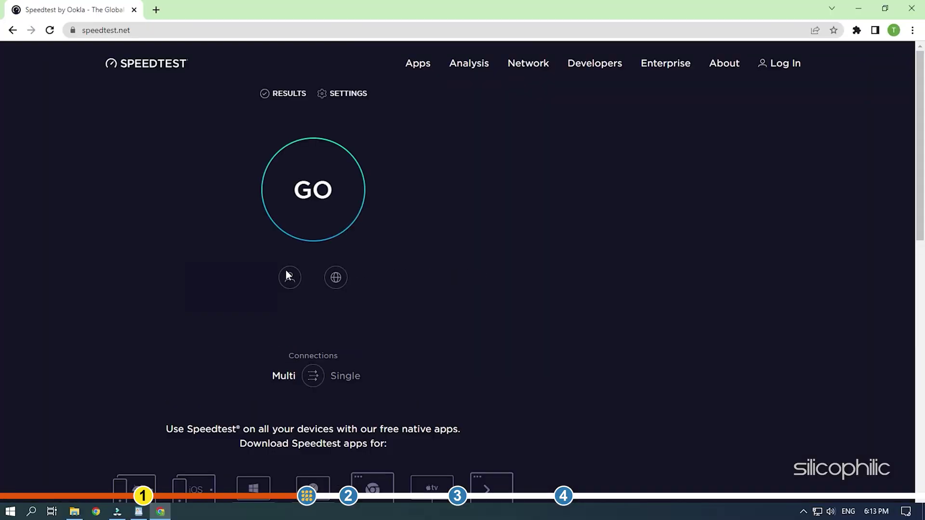
pyautogui.click(312, 191)
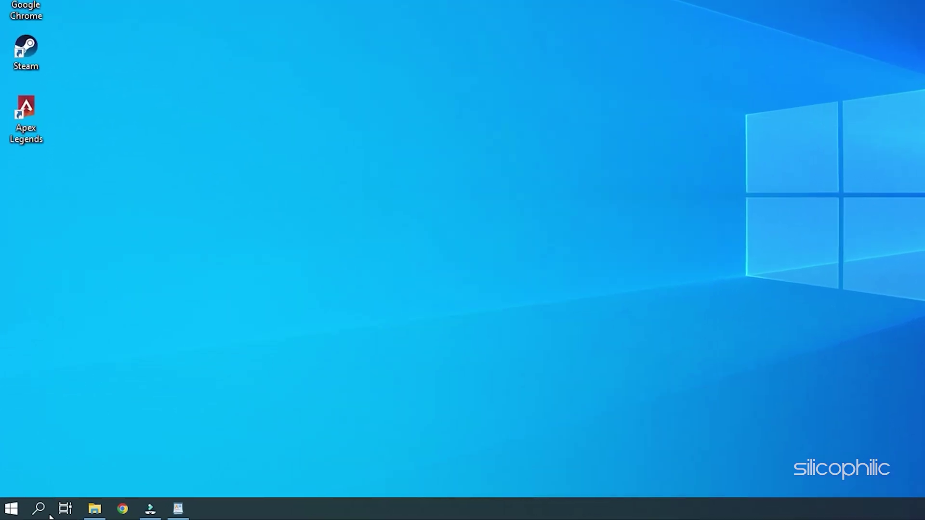
# - Open Command Prompt as administrator through a 'cmd' search
pyautogui.click(32, 512)
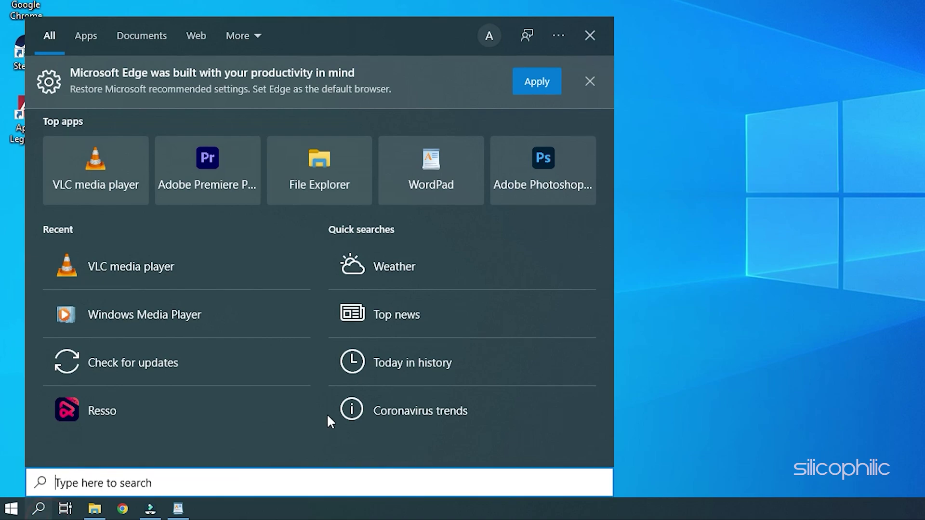
pyautogui.write('cmd')
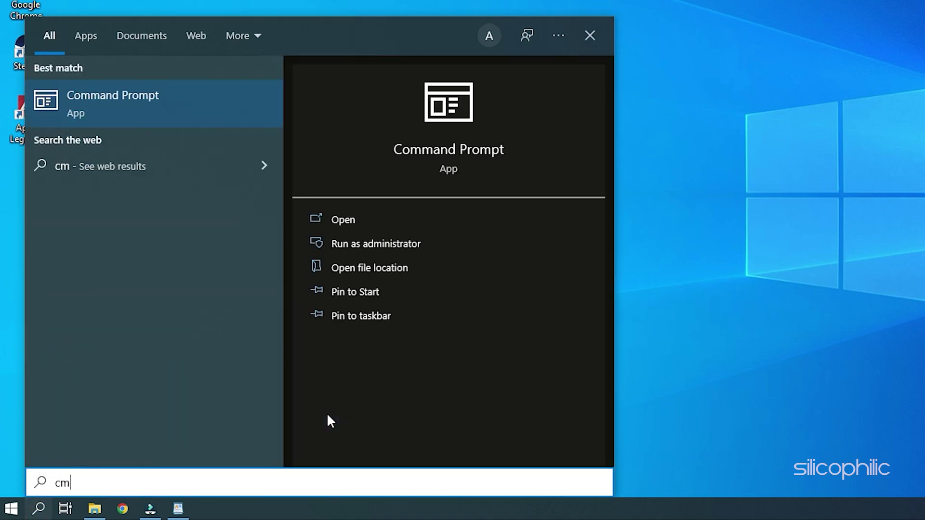
pyautogui.click(435, 245)
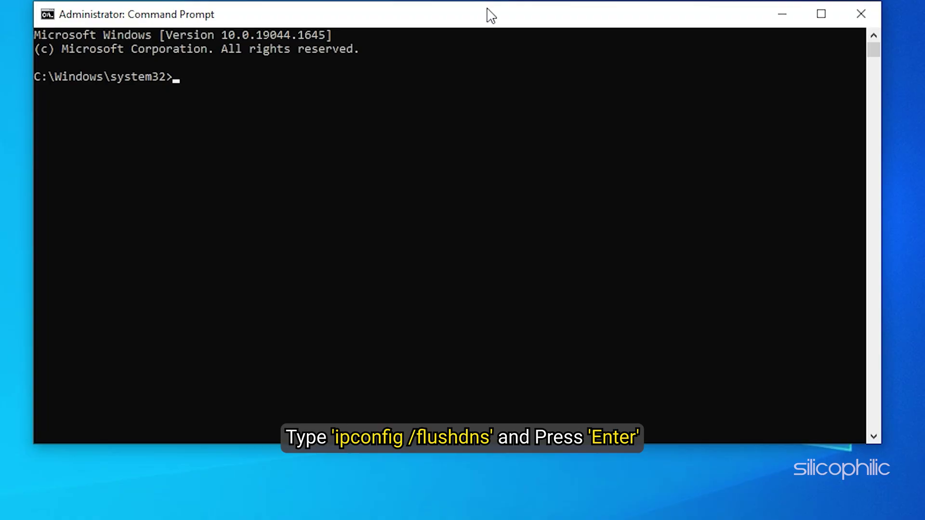
# - Flush the DNS resolver cache with ipconfig /flushdns, then exit Command Prompt
pyautogui.write('ipconfig /flushdns')
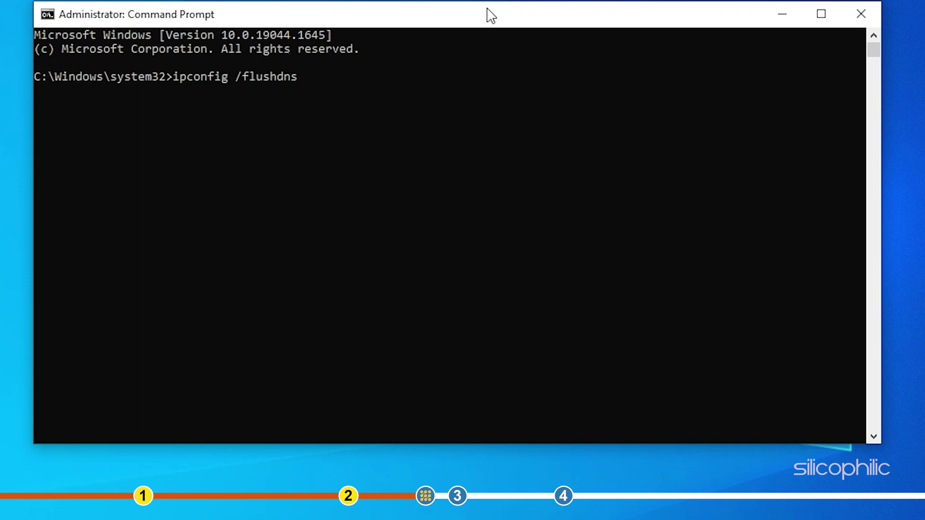
pyautogui.press('Return')
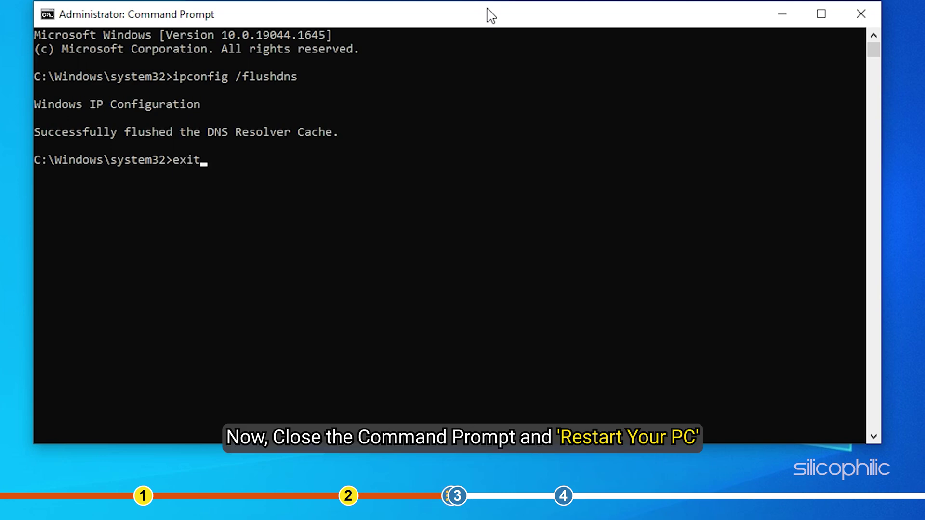
pyautogui.write('exit')
pyautogui.press('Return')
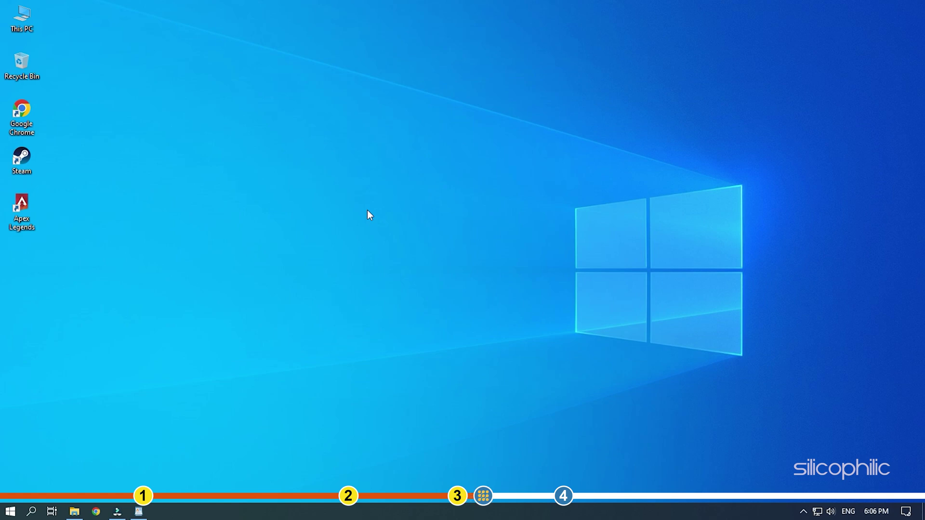
# - Launch Apex Legends and switch its data center from Bahrain 2 to London
pyautogui.doubleClick(16, 209)
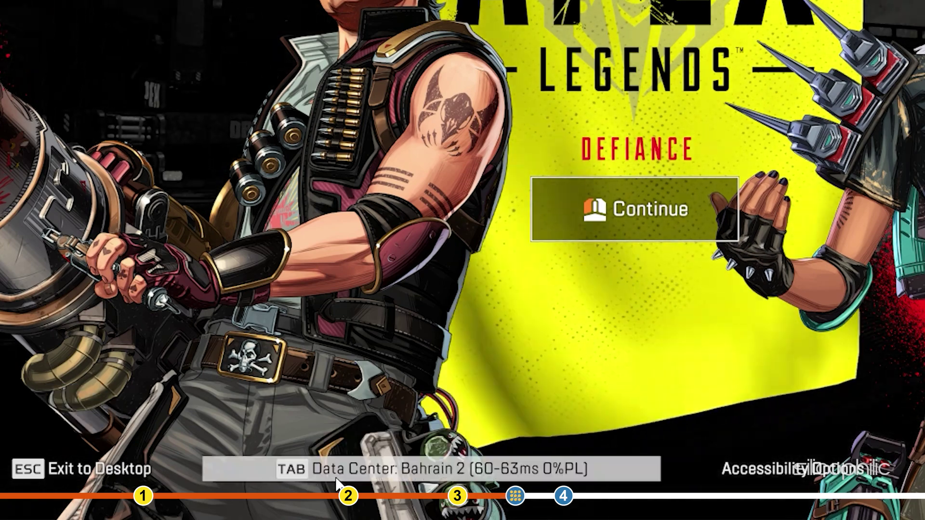
pyautogui.click(337, 468)
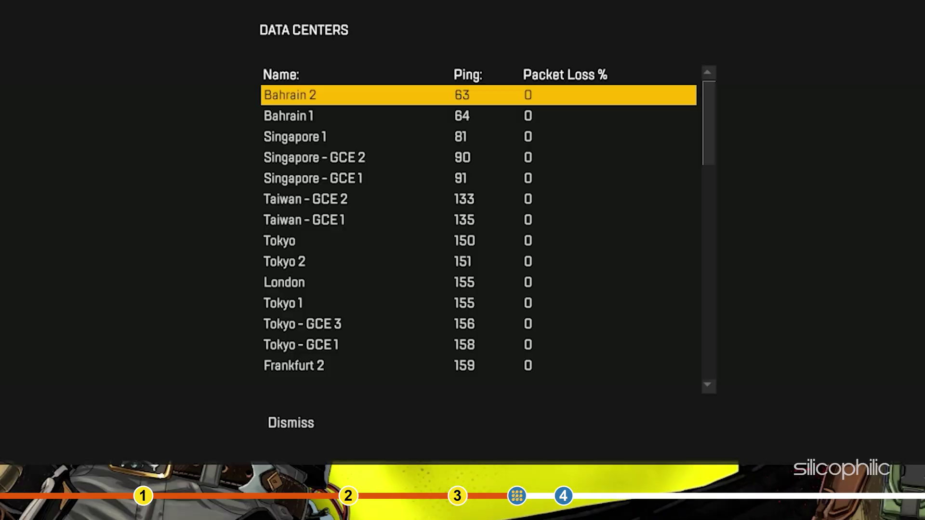
pyautogui.click(307, 282)
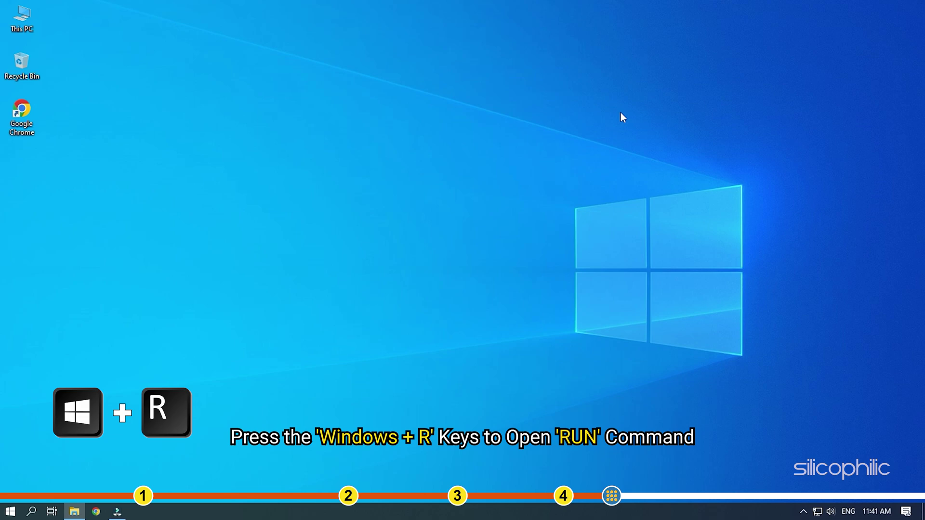
# - Run ncpa.cpl from the Run dialog to bring up Network Connections
pyautogui.press('super+r')
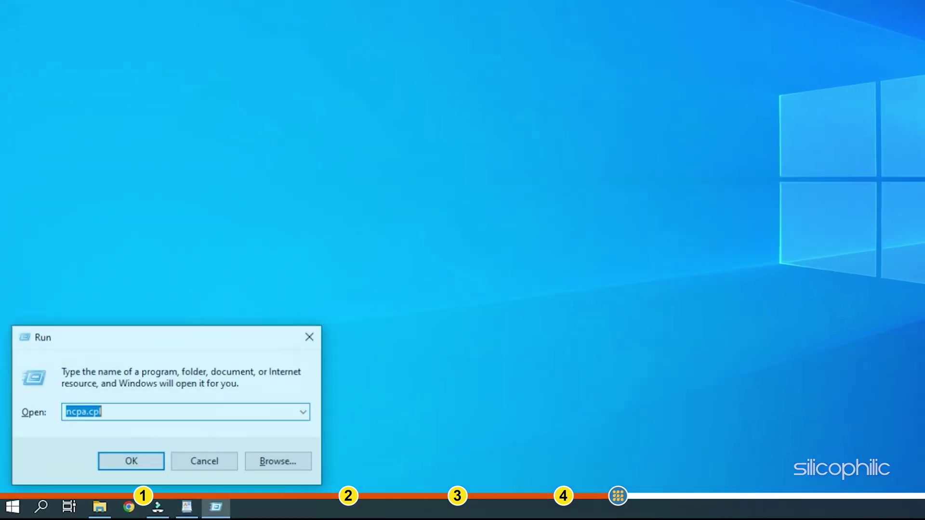
pyautogui.write('ncpa.cpl')
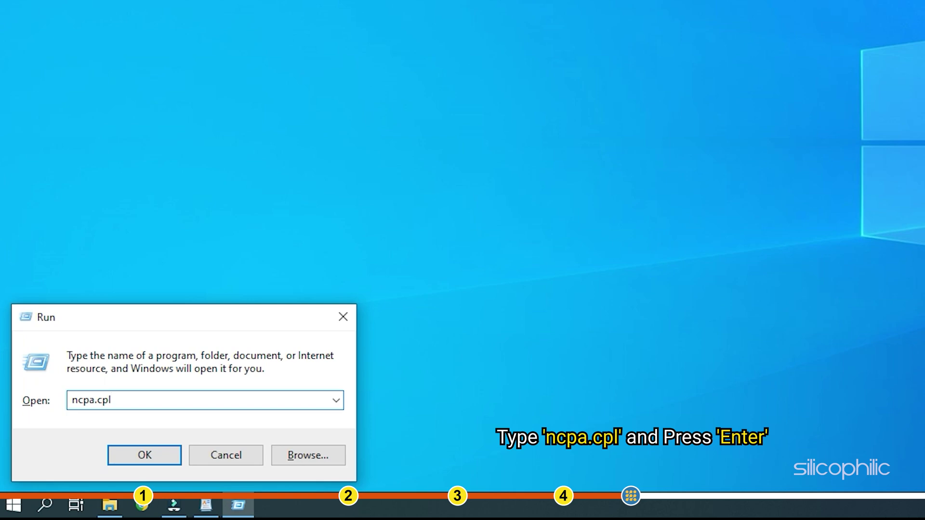
pyautogui.press('Return')
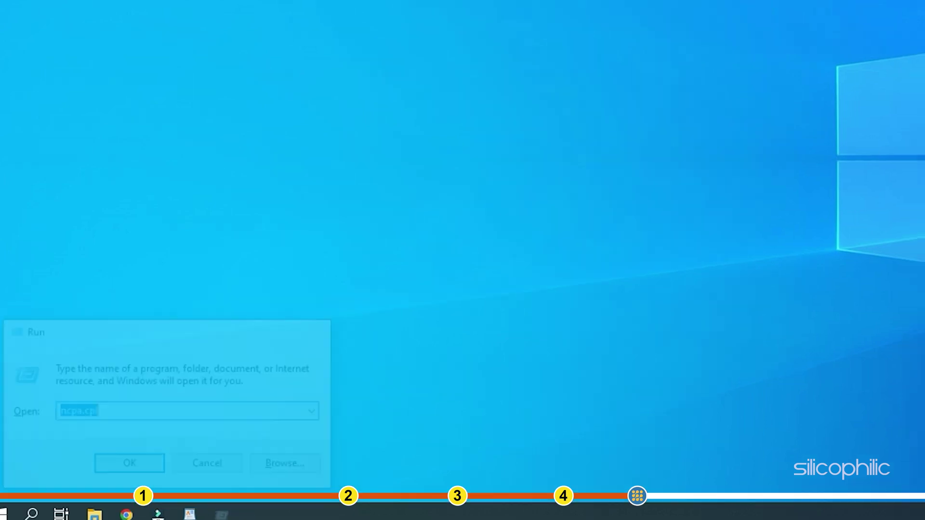
# - Open the Ethernet adapter's Properties dialog from its right-click menu
pyautogui.click(337, 106)
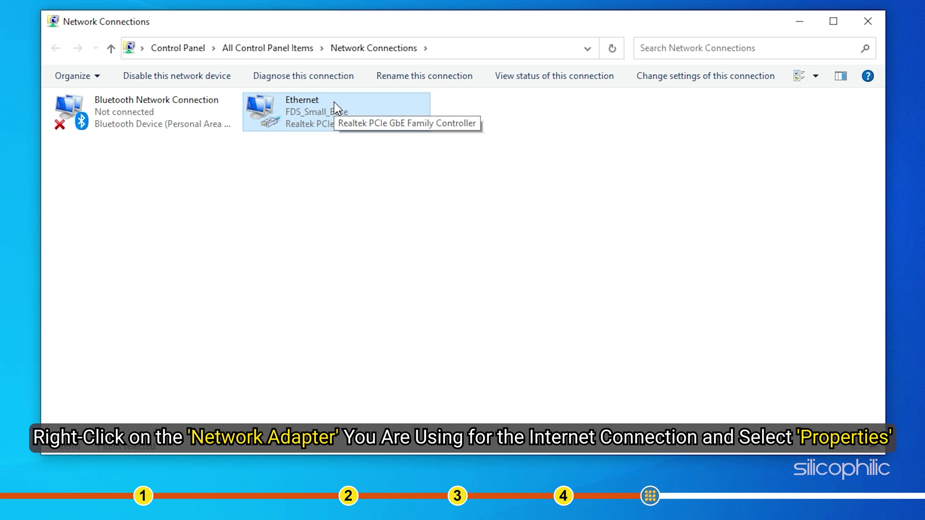
pyautogui.rightClick(334, 103)
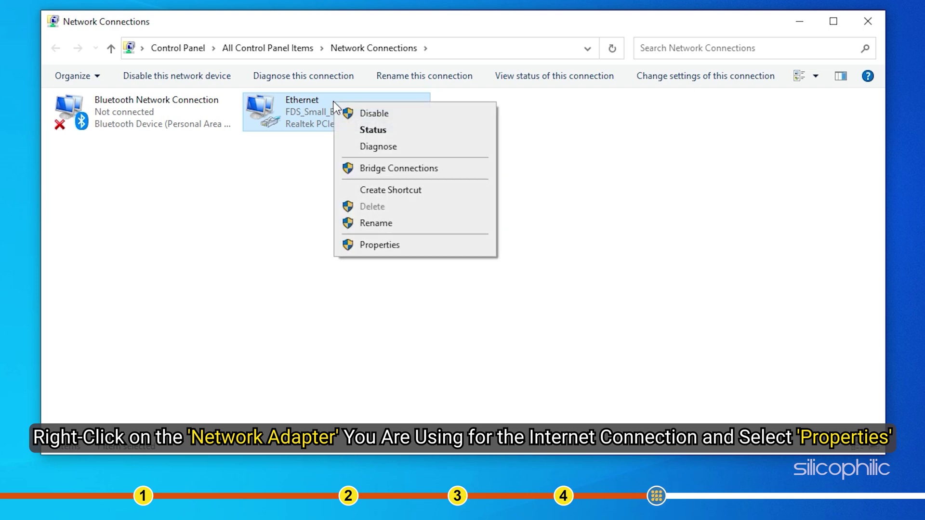
pyautogui.click(417, 245)
pyautogui.click(407, 215)
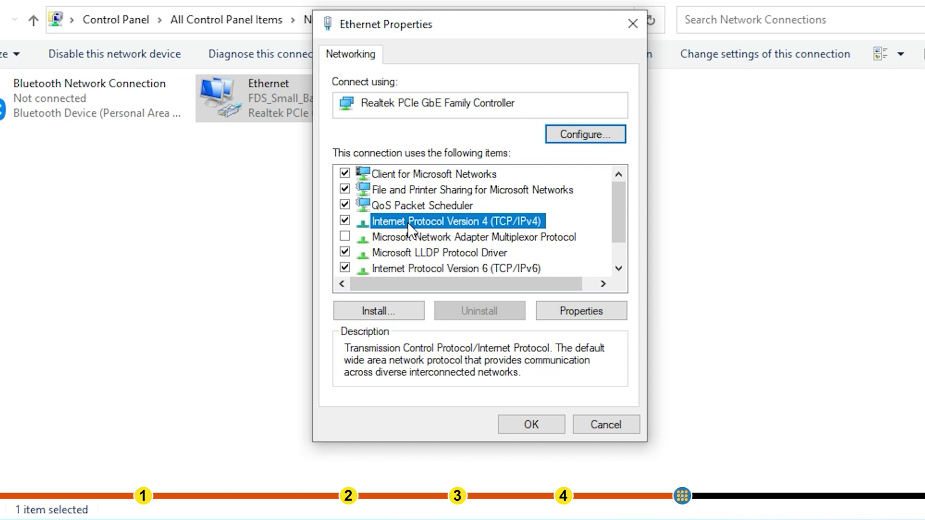
# - Set Ethernet IPv4 to manual DNS servers 8.8.8.8 and 8.8.4.4 and confirm with OK
pyautogui.doubleClick(408, 222)
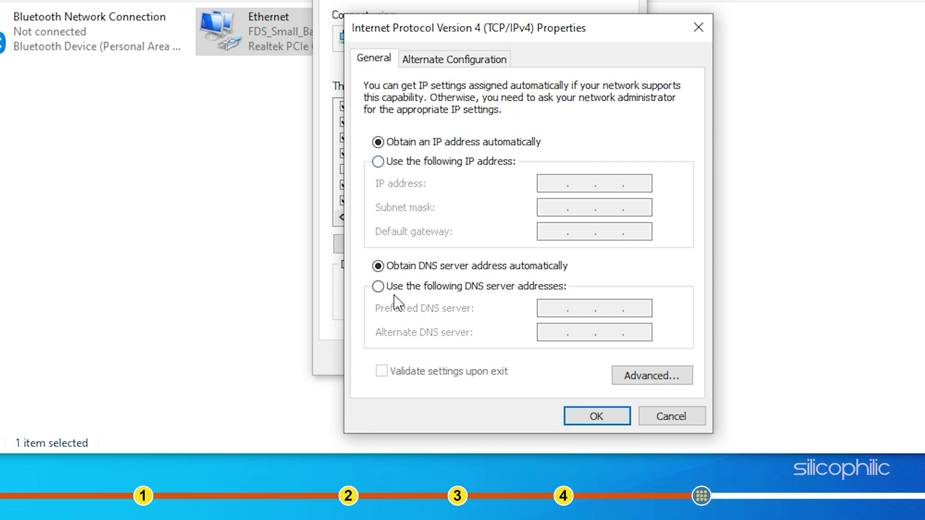
pyautogui.click(378, 288)
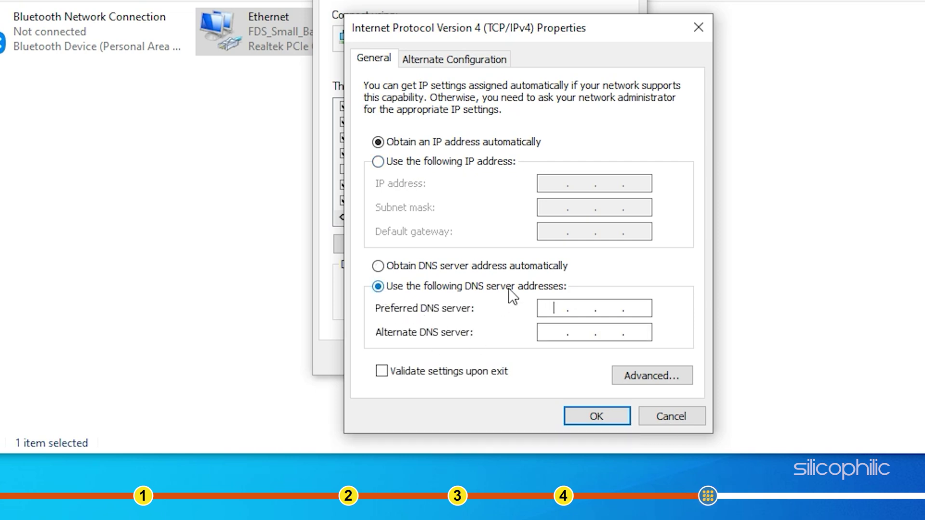
pyautogui.write('8.8.')
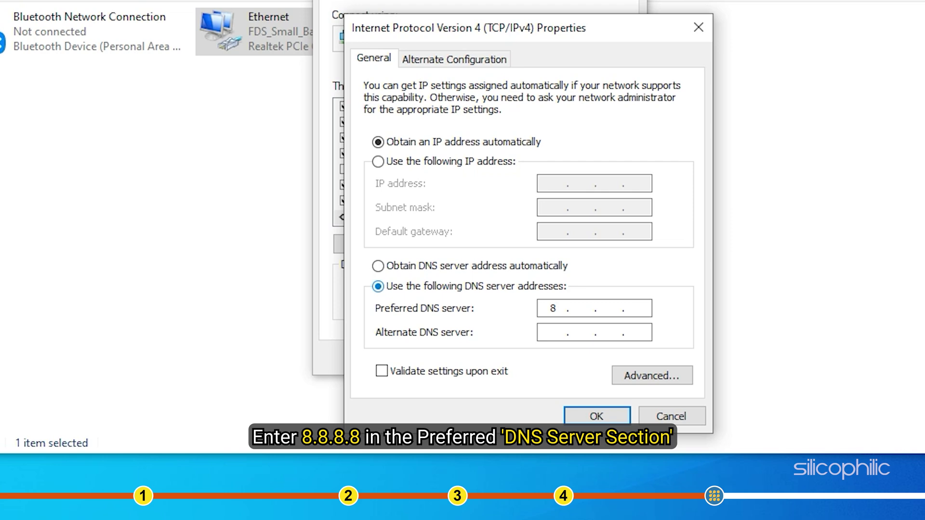
pyautogui.write('8.8')
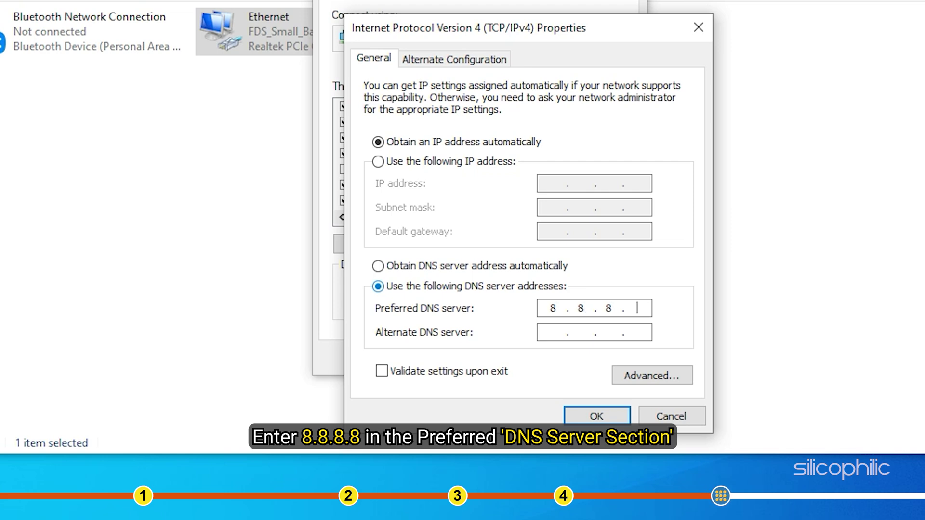
pyautogui.click(552, 332)
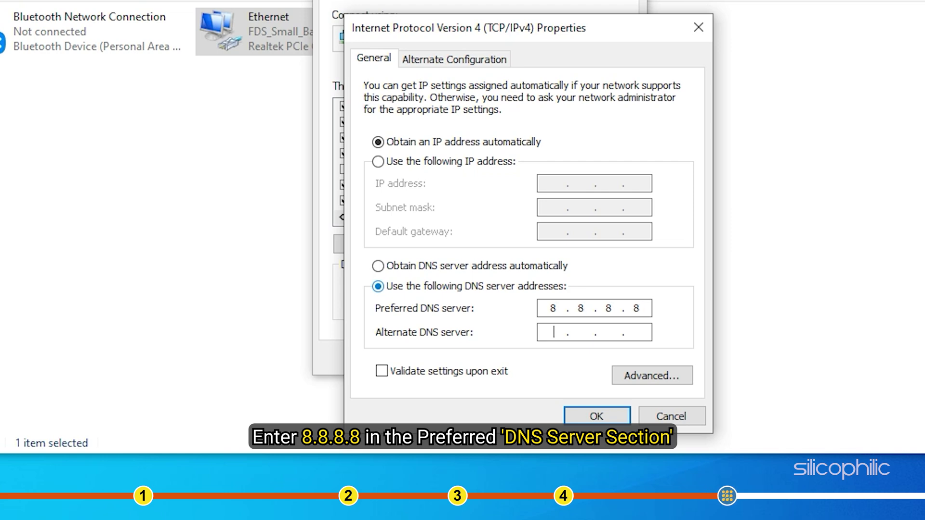
pyautogui.write('8.')
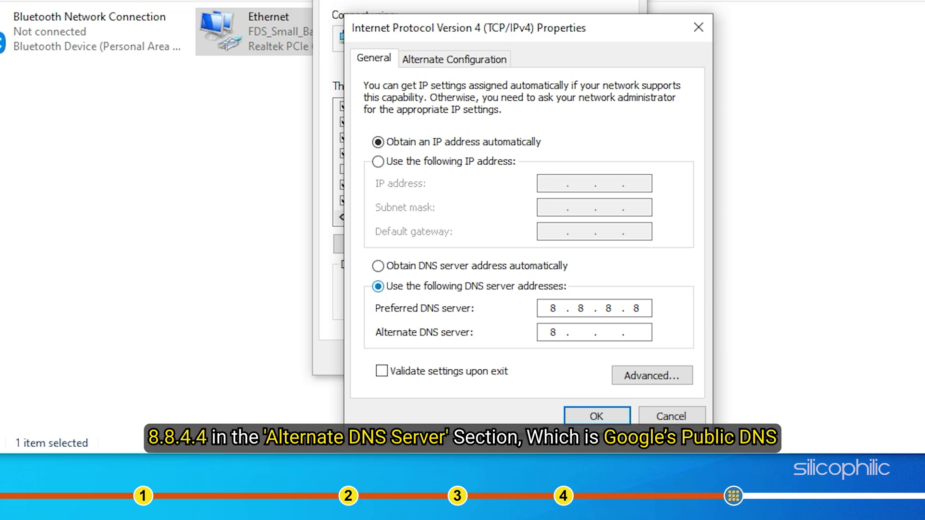
pyautogui.write('8.4.')
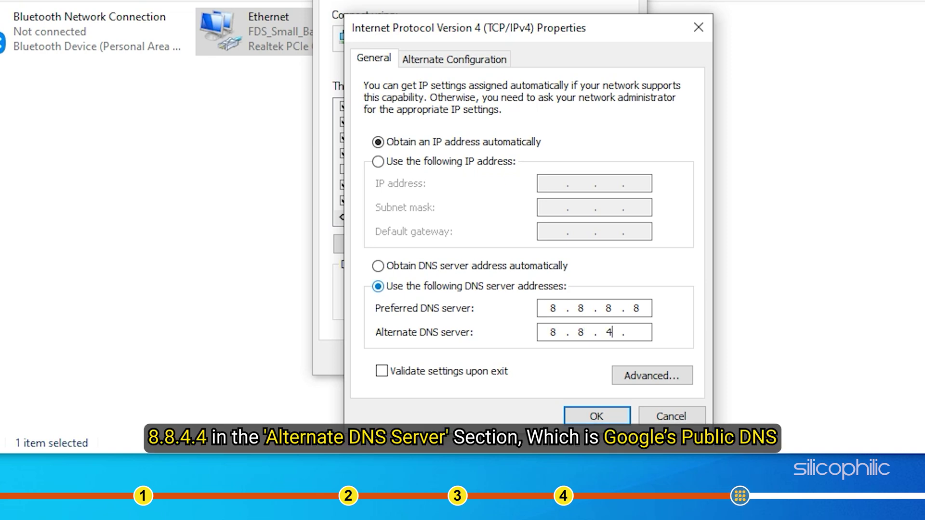
pyautogui.write('4')
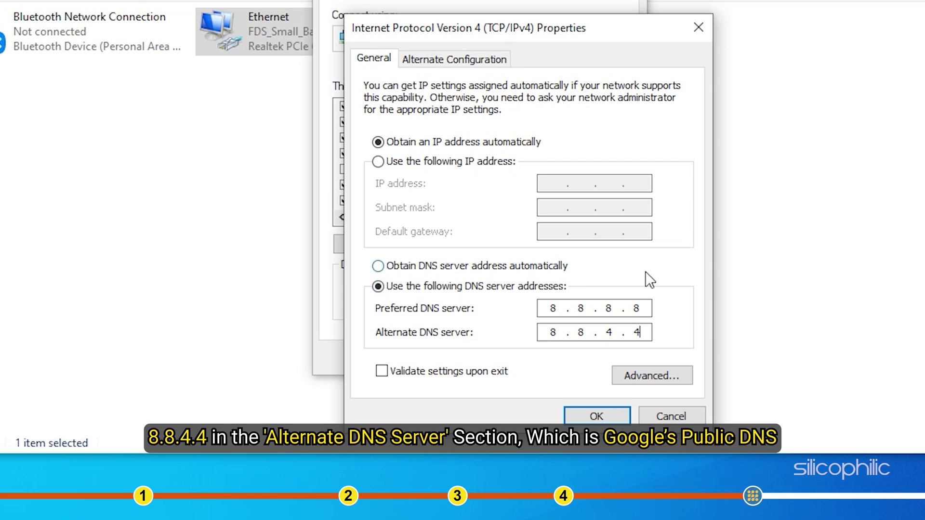
pyautogui.click(595, 417)
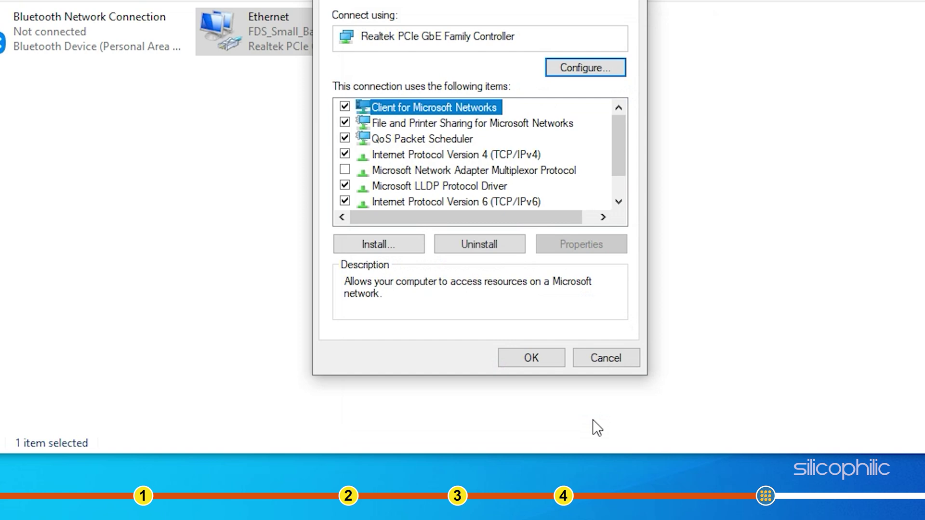
# - Replace the IPv4 DNS servers with Cloudflare's 1.1.1.1 and 1.0.0.1, confirming both dialogs
pyautogui.click(408, 156)
pyautogui.doubleClick(408, 157)
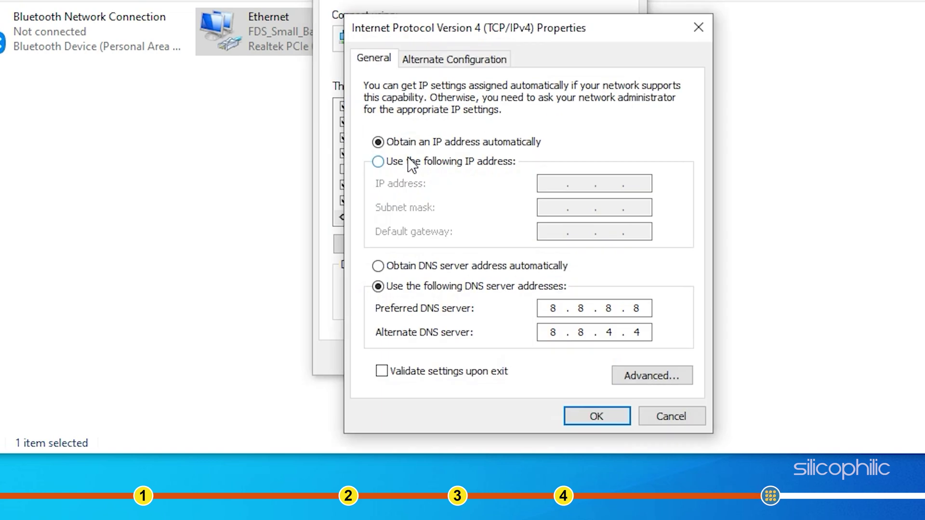
pyautogui.doubleClick(628, 304)
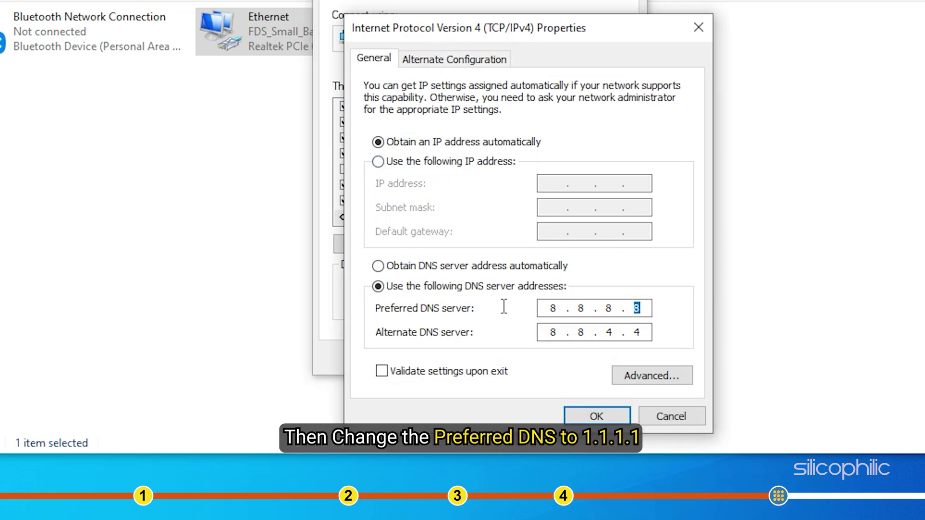
pyautogui.press('BackSpace')
pyautogui.press('BackSpace')
pyautogui.press('BackSpace')
pyautogui.press('BackSpace')
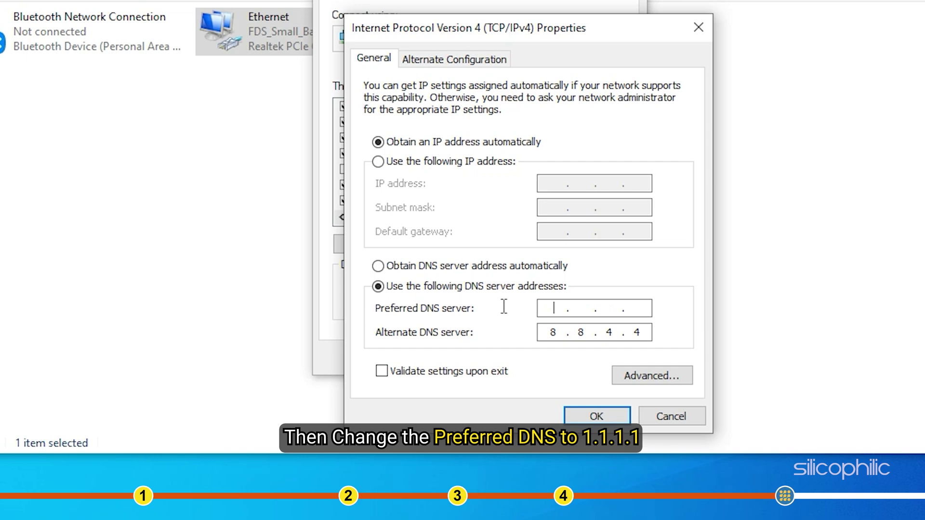
pyautogui.write('1.1.1.1')
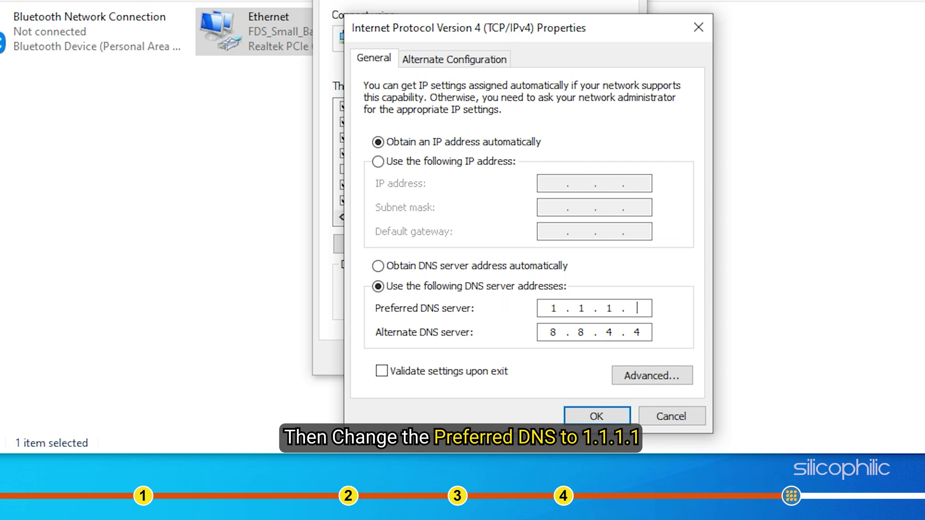
pyautogui.press('Tab')
pyautogui.press('BackSpace')
pyautogui.press('BackSpace')
pyautogui.press('BackSpace')
pyautogui.press('BackSpace')
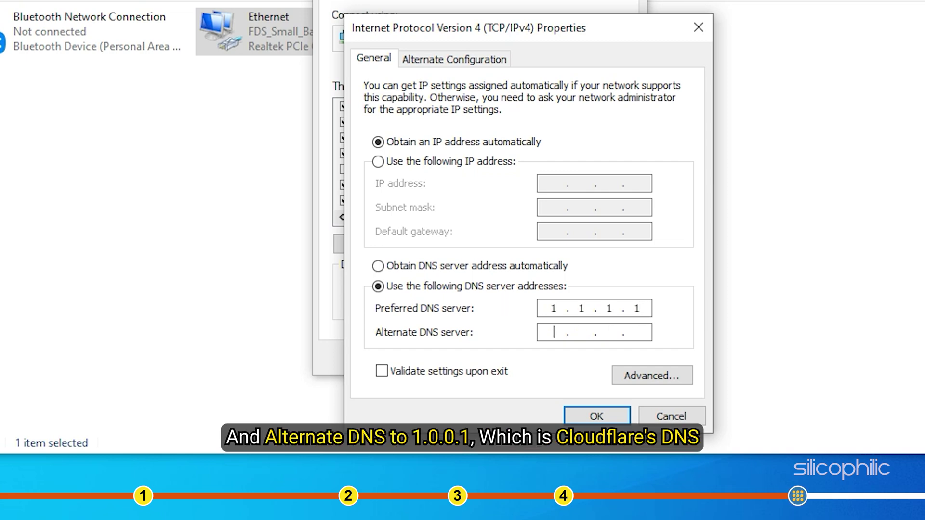
pyautogui.write('1.0.')
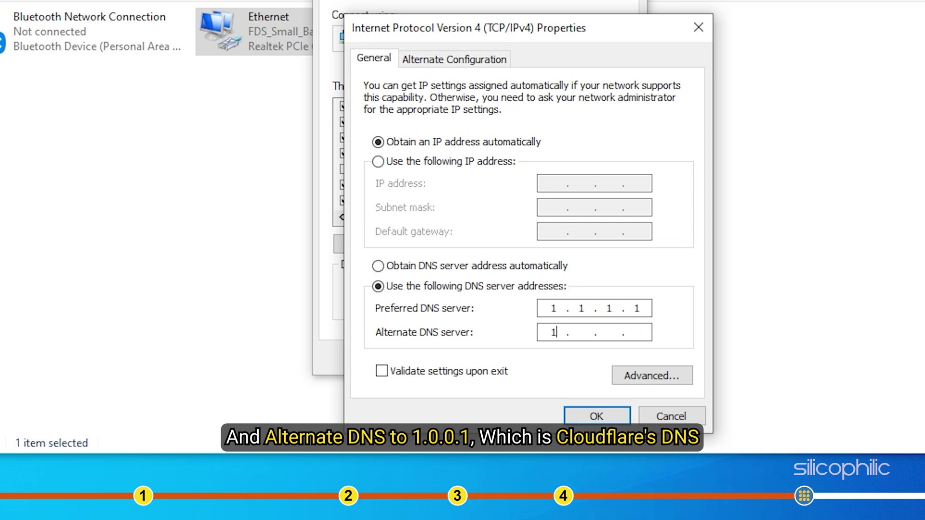
pyautogui.write('0.1')
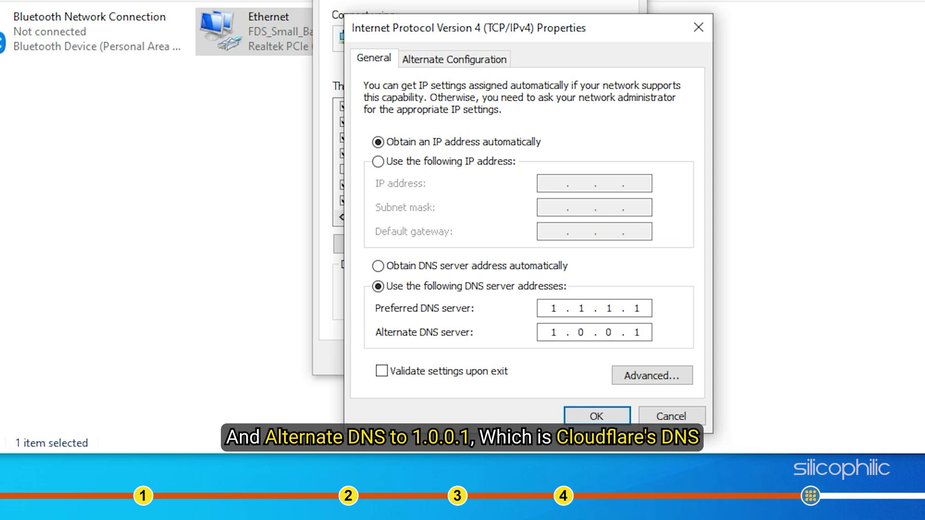
pyautogui.click(602, 420)
pyautogui.click(530, 358)
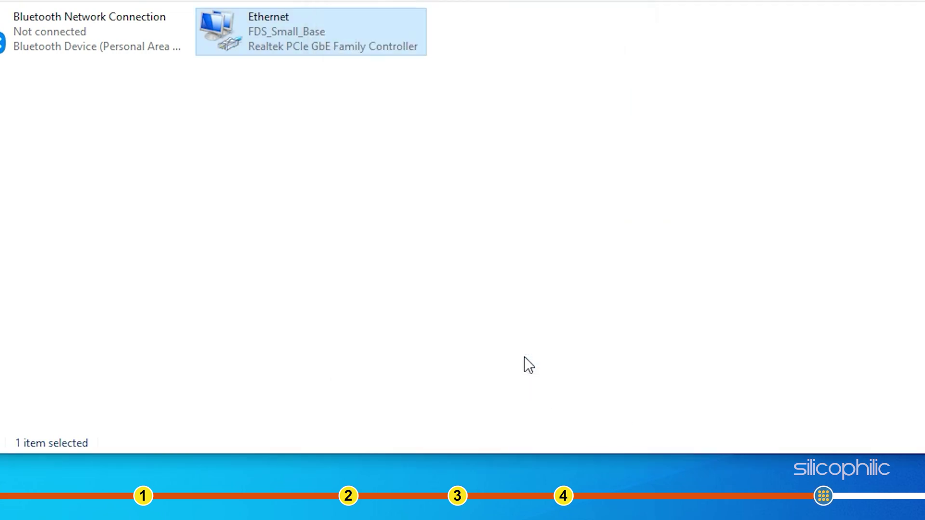
# - Close the Network Connections window to return to the desktop
pyautogui.click(789, 48)
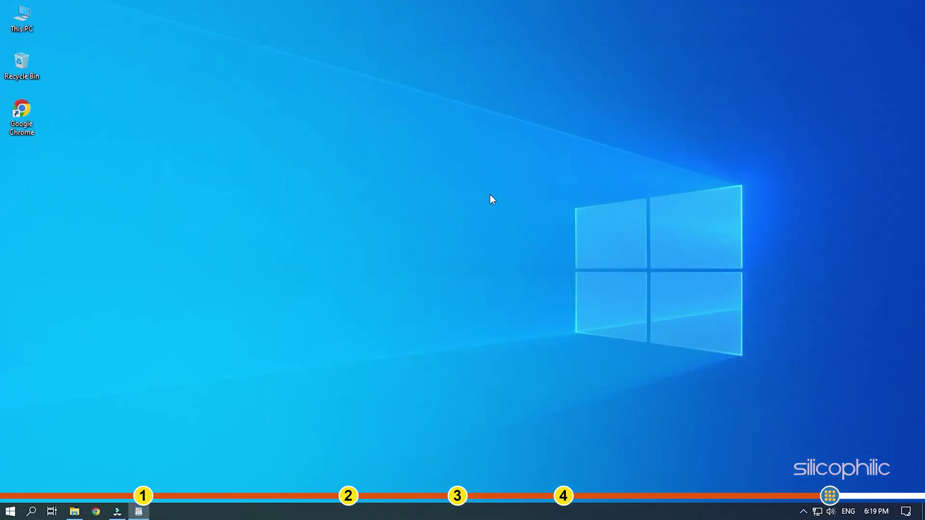